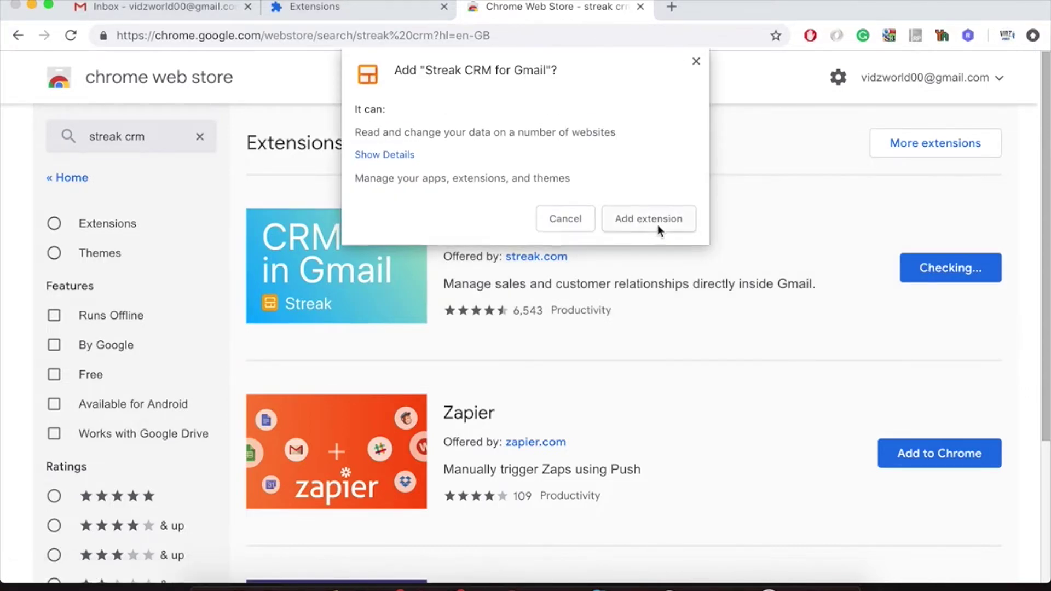
Add the Streak CRM for Gmail extension to Chrome, turn on Chrome sync, and go back to Gmail.
{"action": "left_click", "coordinate": [657, 225]}
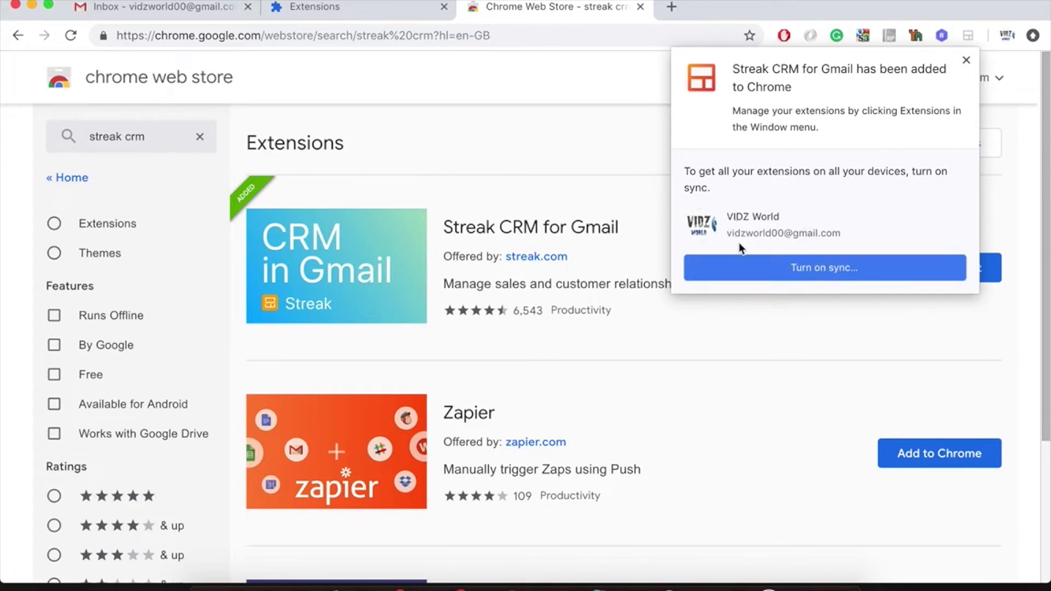
{"action": "left_click", "coordinate": [802, 263]}
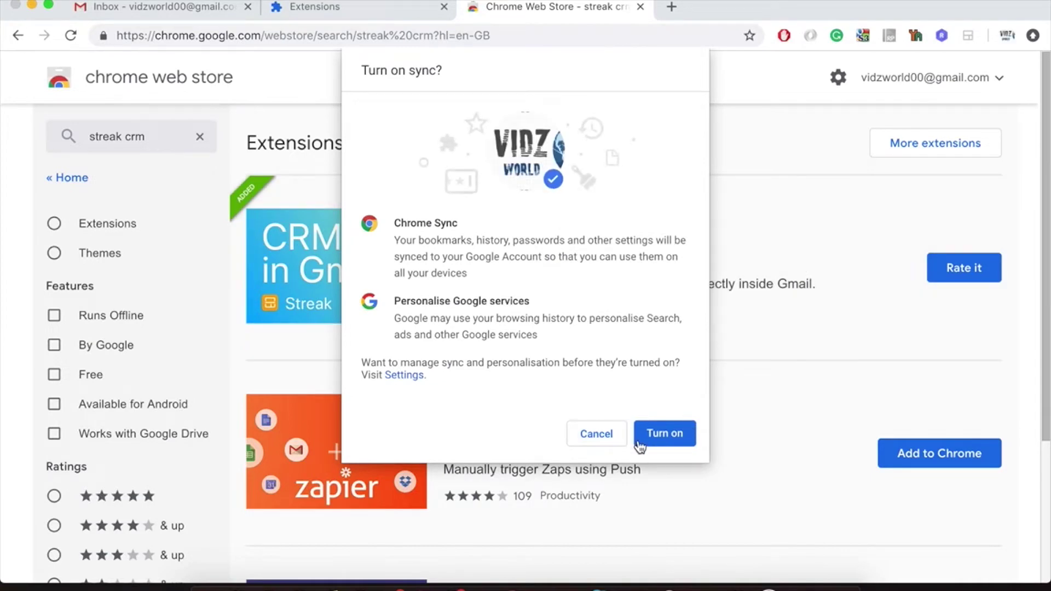
{"action": "left_click", "coordinate": [662, 432]}
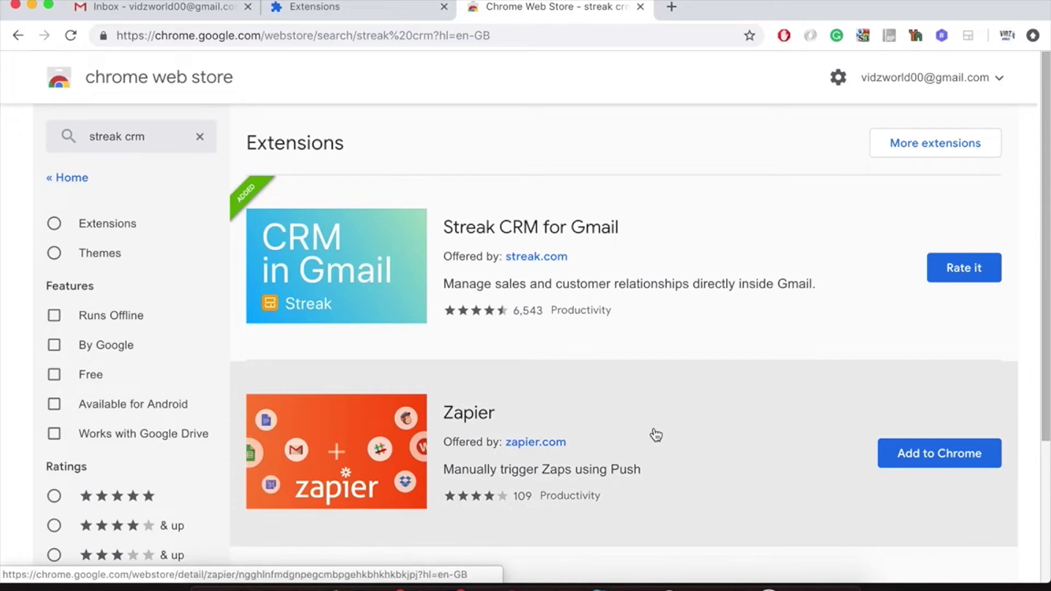
{"action": "left_click", "coordinate": [187, 19]}
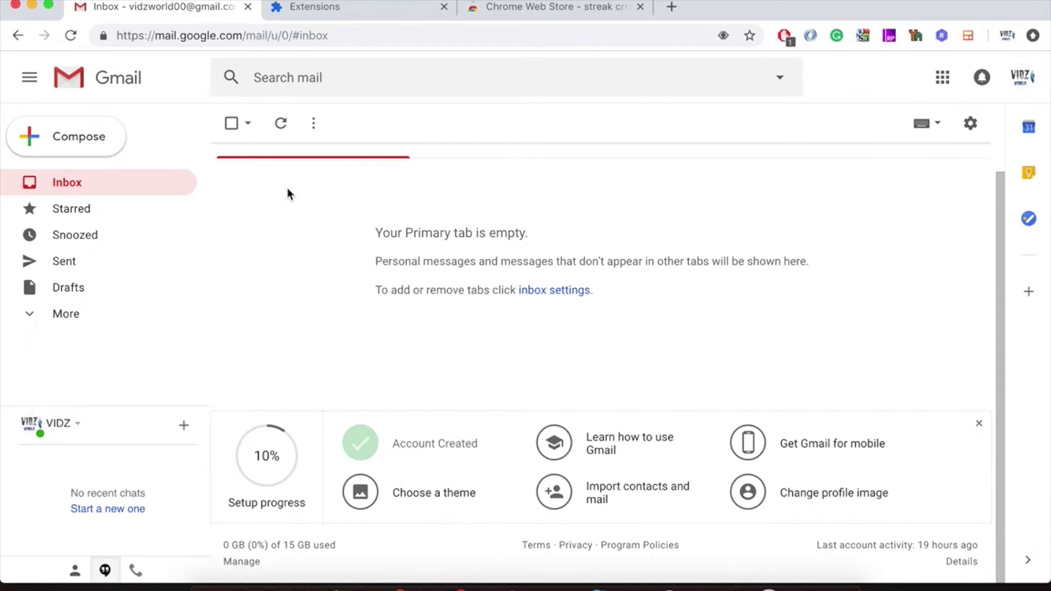
Reload Gmail so Streak loads, and open the Streak website from its toolbar icon.
{"action": "left_click", "coordinate": [76, 40]}
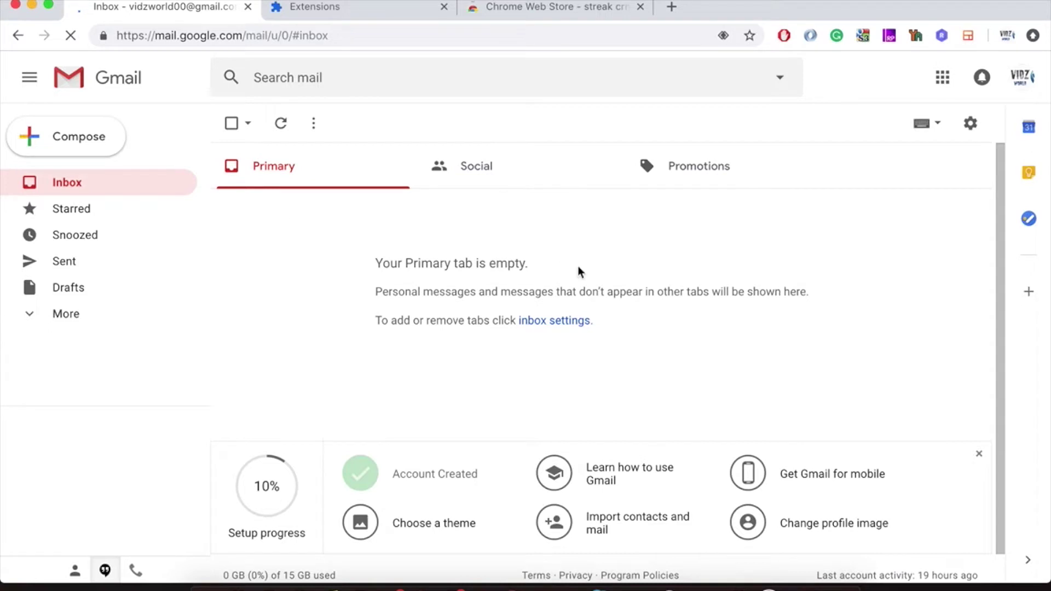
{"action": "right_click", "coordinate": [969, 37]}
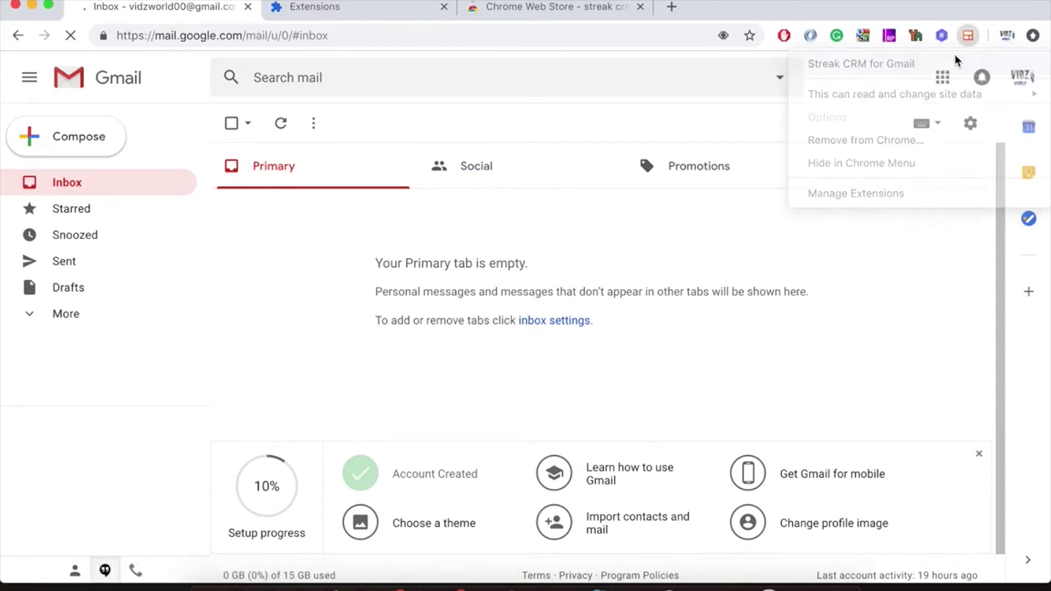
{"action": "left_click", "coordinate": [955, 60]}
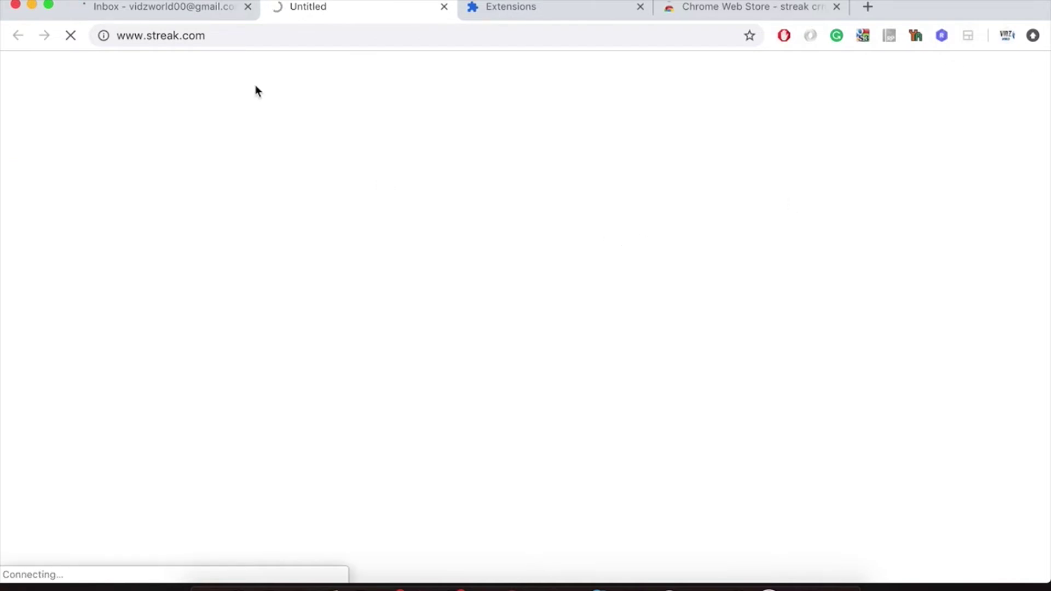
{"action": "left_click", "coordinate": [181, 7]}
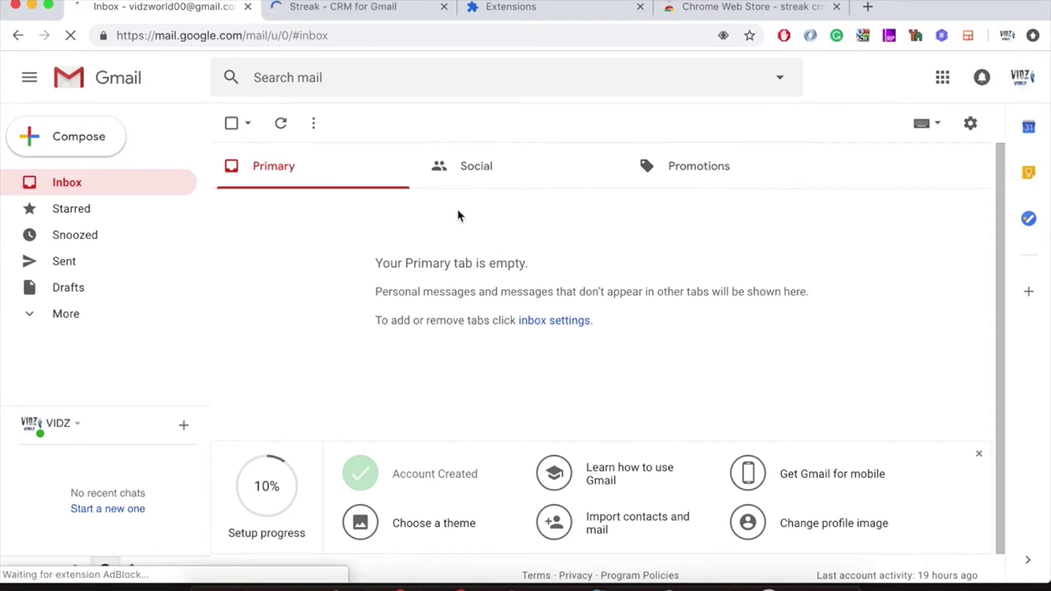
{"action": "left_click", "coordinate": [377, 6]}
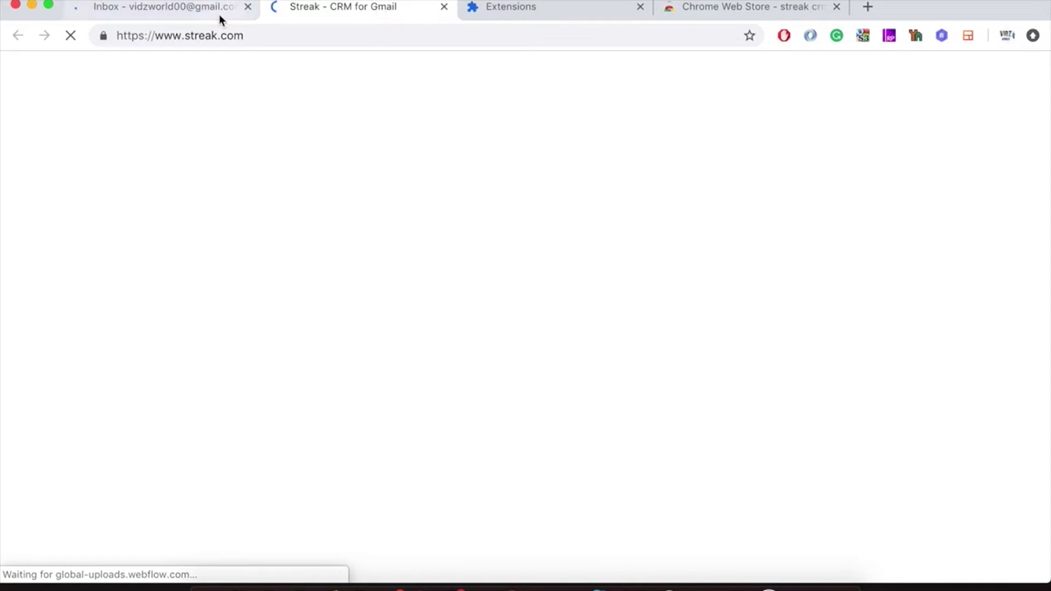
{"action": "left_click", "coordinate": [186, 7]}
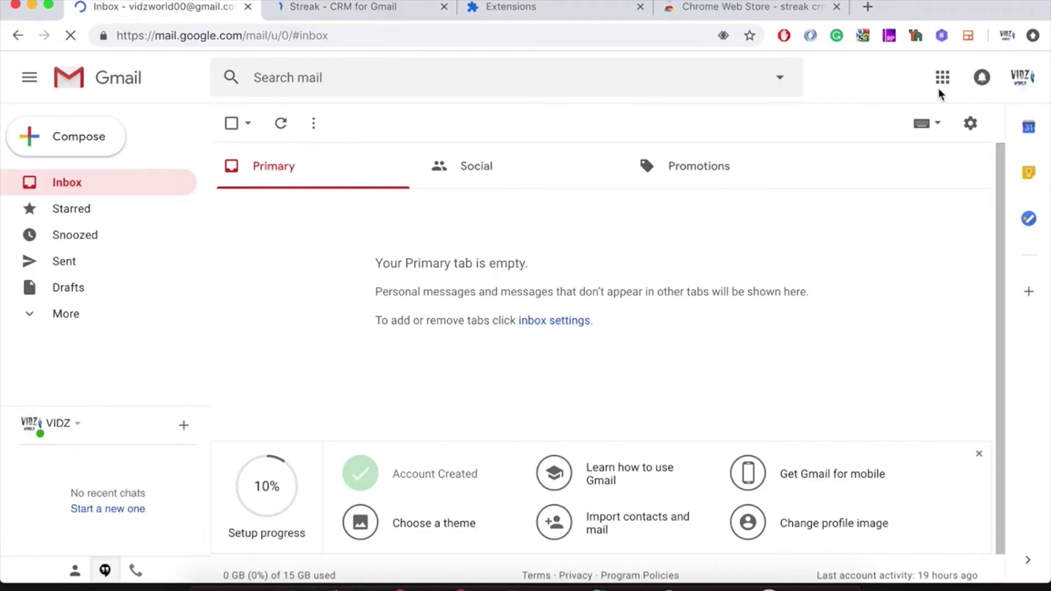
{"action": "right_click", "coordinate": [966, 37]}
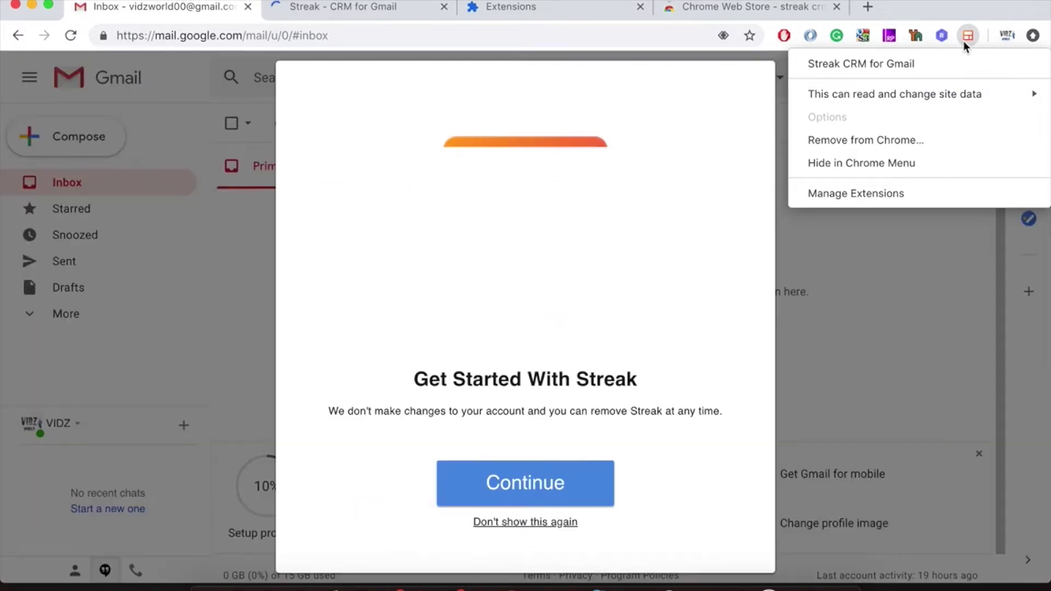
Sign Streak in with the Google account and allow it access.
{"action": "left_click", "coordinate": [546, 478]}
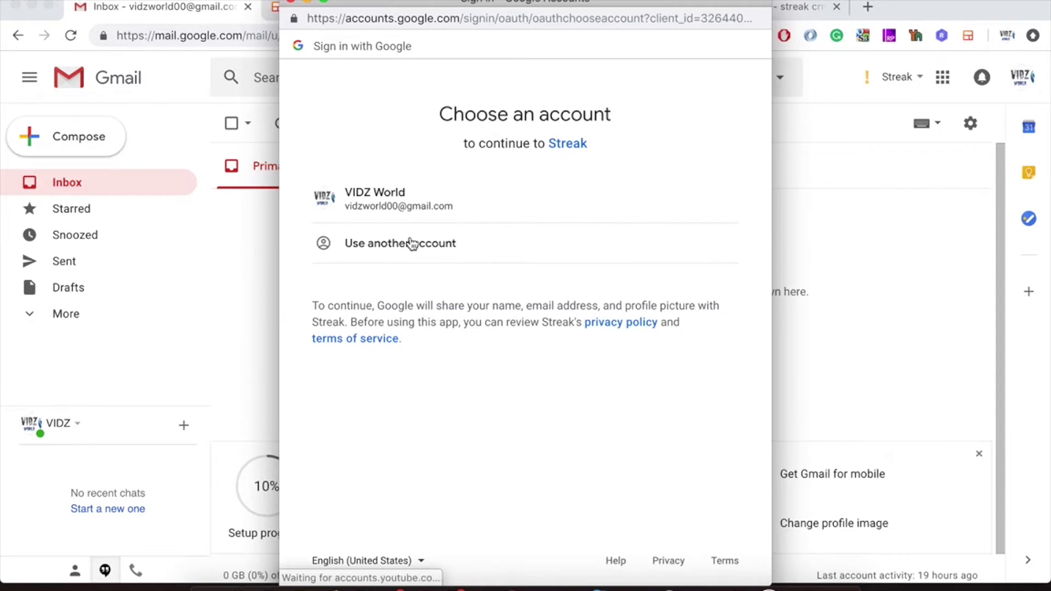
{"action": "left_click", "coordinate": [397, 206]}
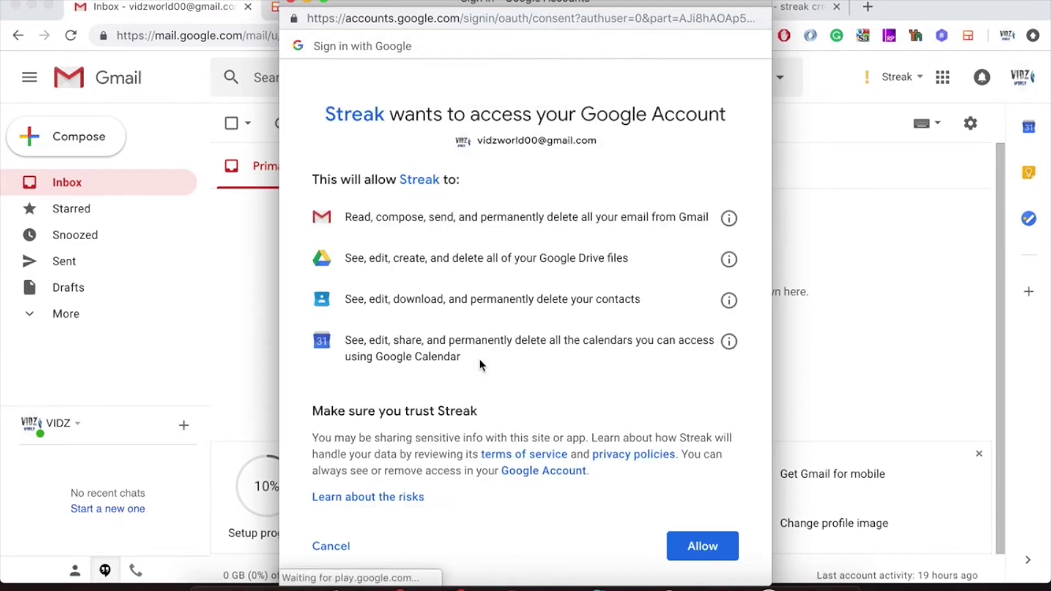
{"action": "left_click", "coordinate": [707, 548]}
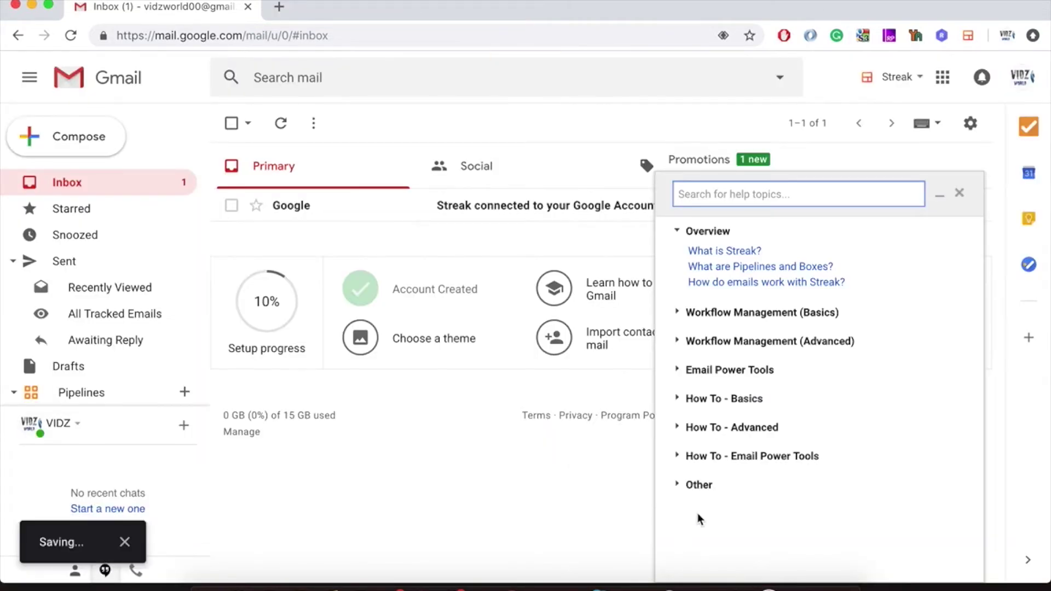
Minimise the Streak help panel and check the Streak menu in the inbox.
{"action": "left_click", "coordinate": [964, 201]}
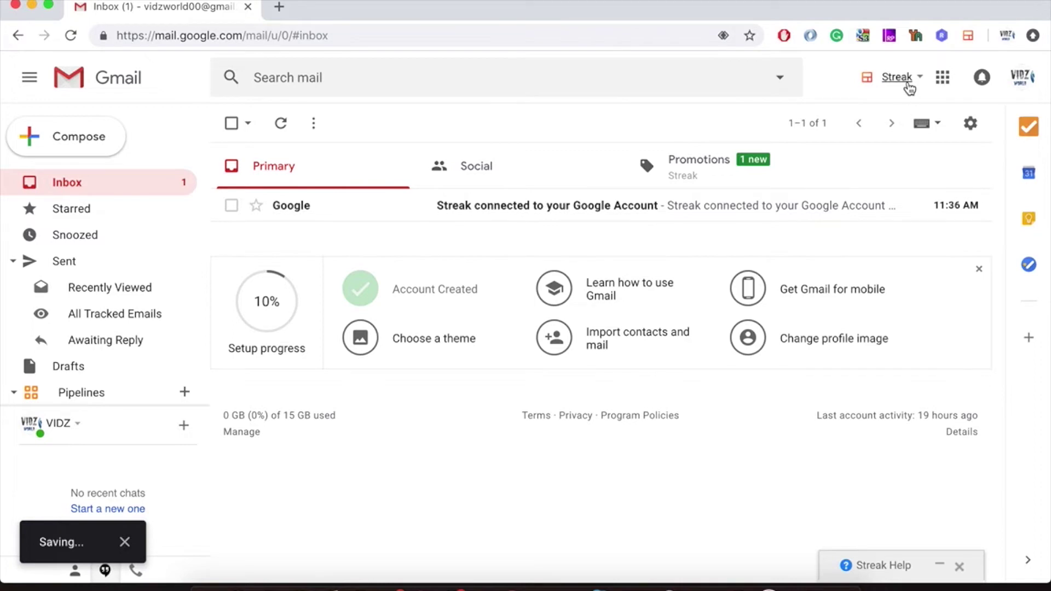
{"action": "left_click", "coordinate": [901, 82]}
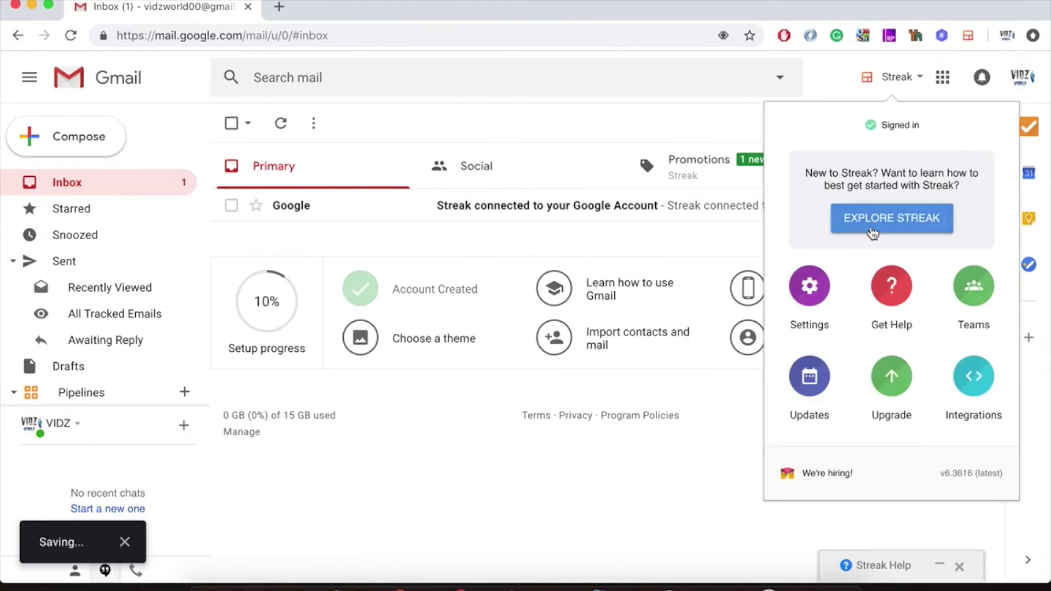
{"action": "left_click", "coordinate": [676, 499]}
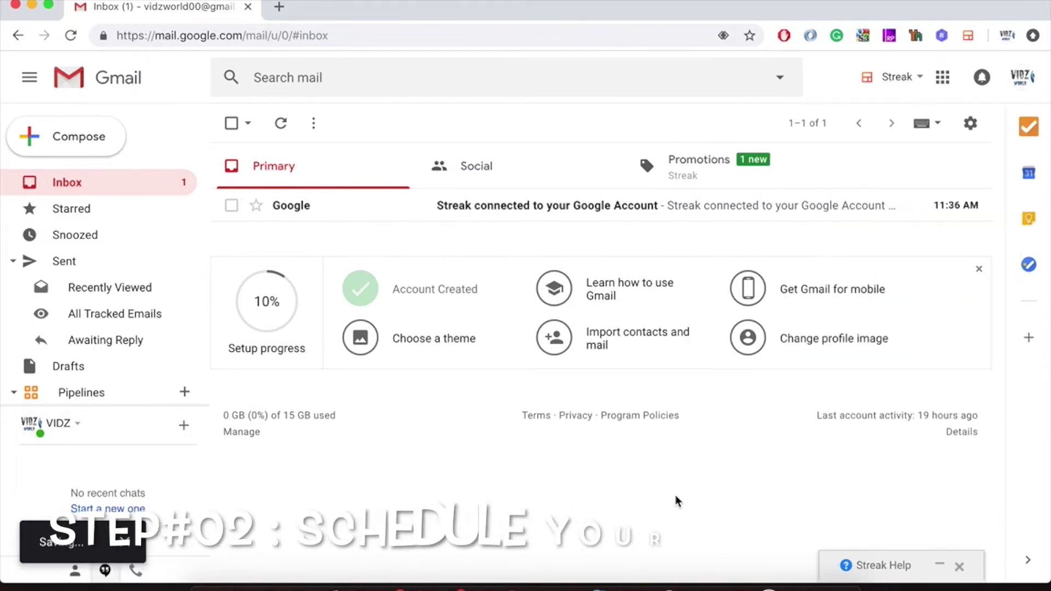
Start a new email addressed to the recipient's Gmail address.
{"action": "left_click", "coordinate": [94, 138]}
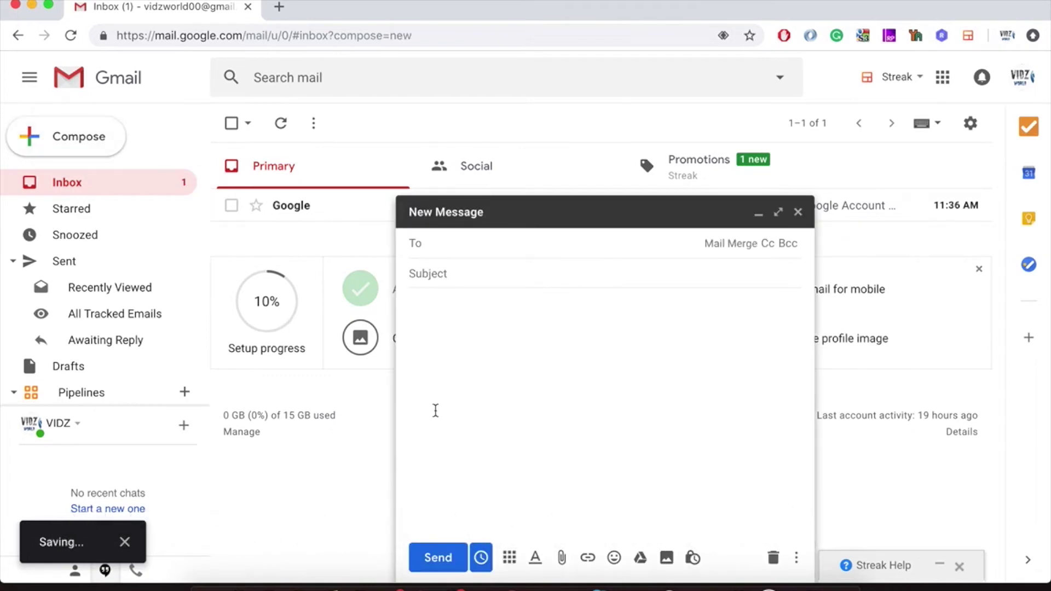
{"action": "type", "text": "is"}
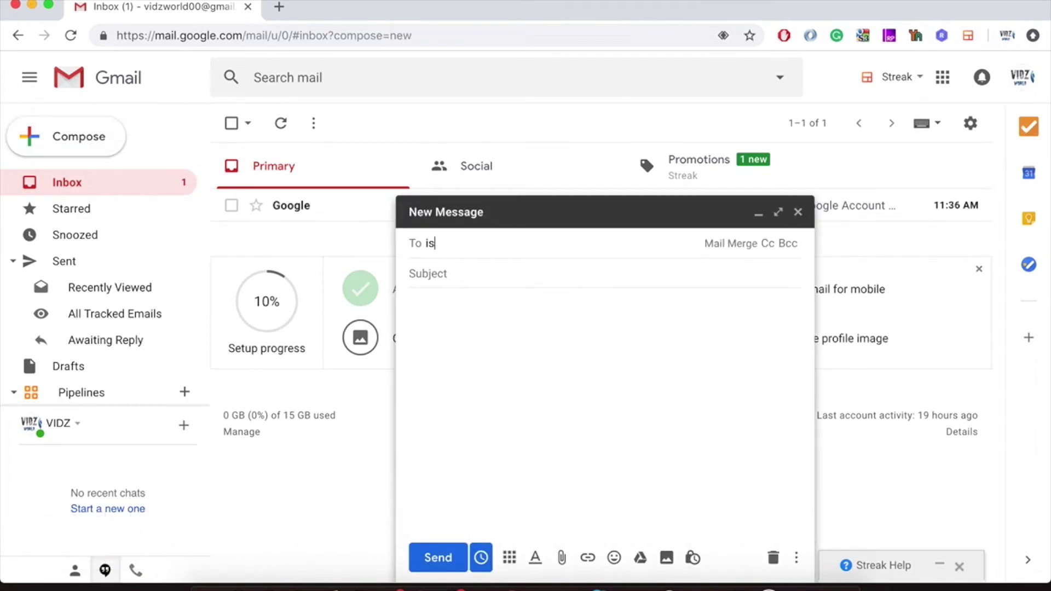
{"action": "key", "text": "Return"}
{"action": "left_click", "coordinate": [472, 383]}
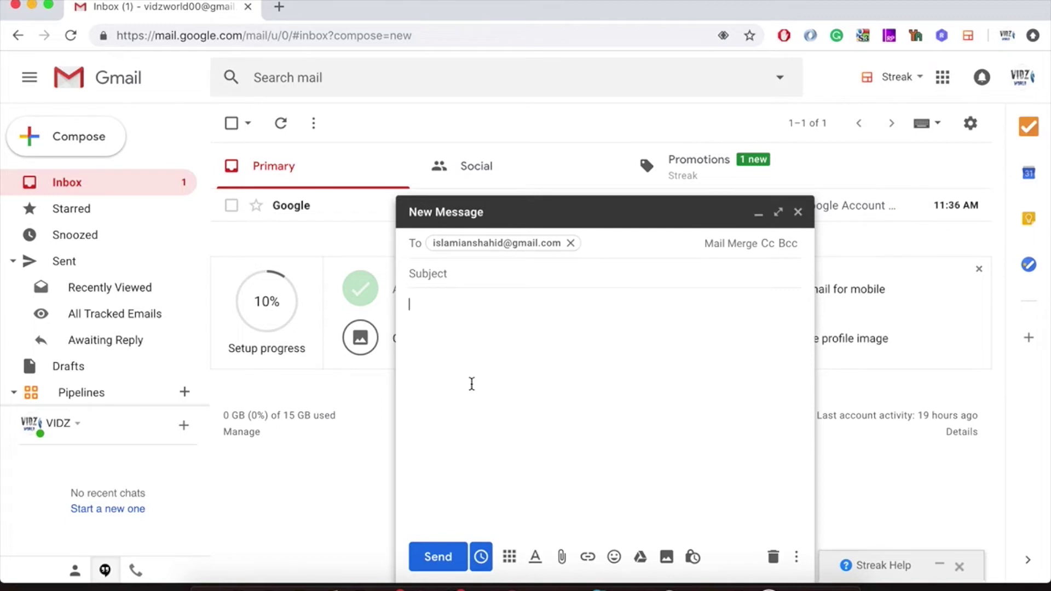
Give the email subject 'Trial Message' and body 'Hello! How are you?'.
{"action": "left_click", "coordinate": [485, 274]}
{"action": "type", "text": "Trial Messangr="}
{"action": "key", "text": "BackSpace"}
{"action": "key", "text": "BackSpace"}
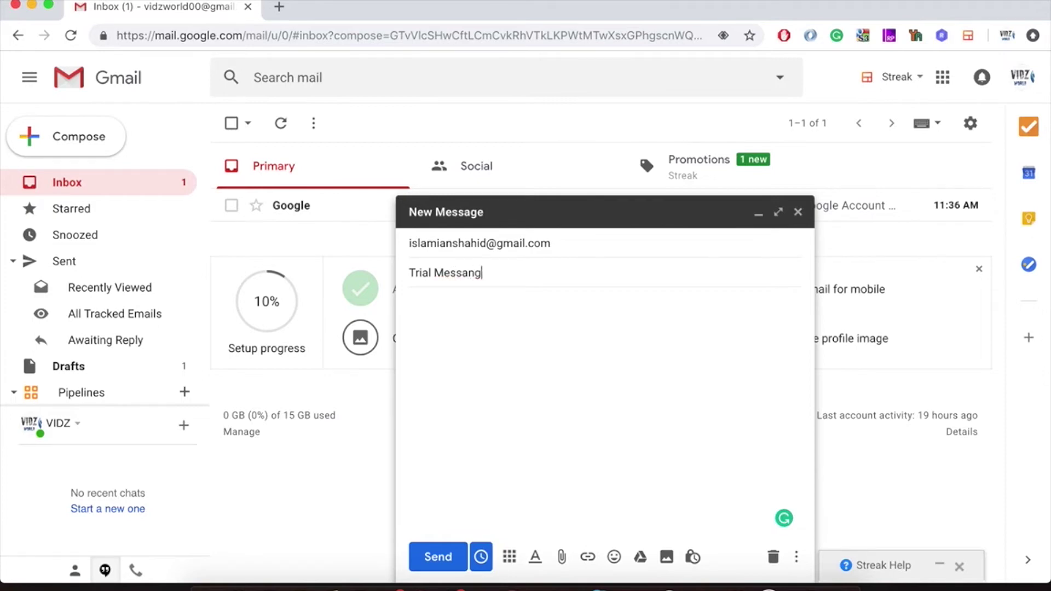
{"action": "key", "text": "BackSpace"}
{"action": "key", "text": "BackSpace"}
{"action": "key", "text": "BackSpace"}
{"action": "left_click", "coordinate": [479, 320]}
{"action": "type", "text": "Hello! How are"}
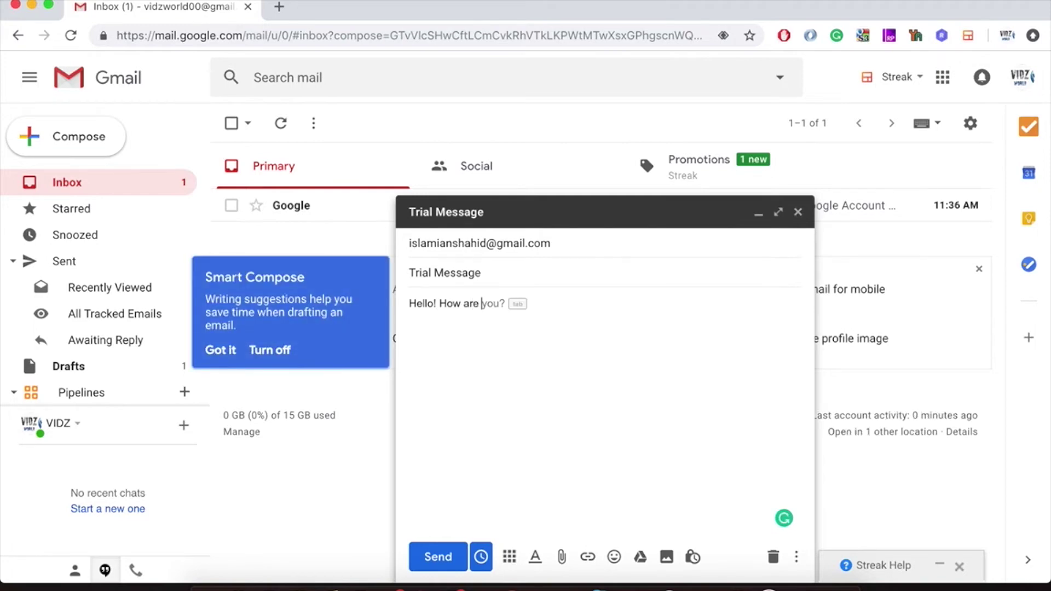
{"action": "key", "text": "Tab"}
Schedule the Trial Message with Send Later for December 23, 2018 at 12:00pm.
{"action": "left_click", "coordinate": [481, 557]}
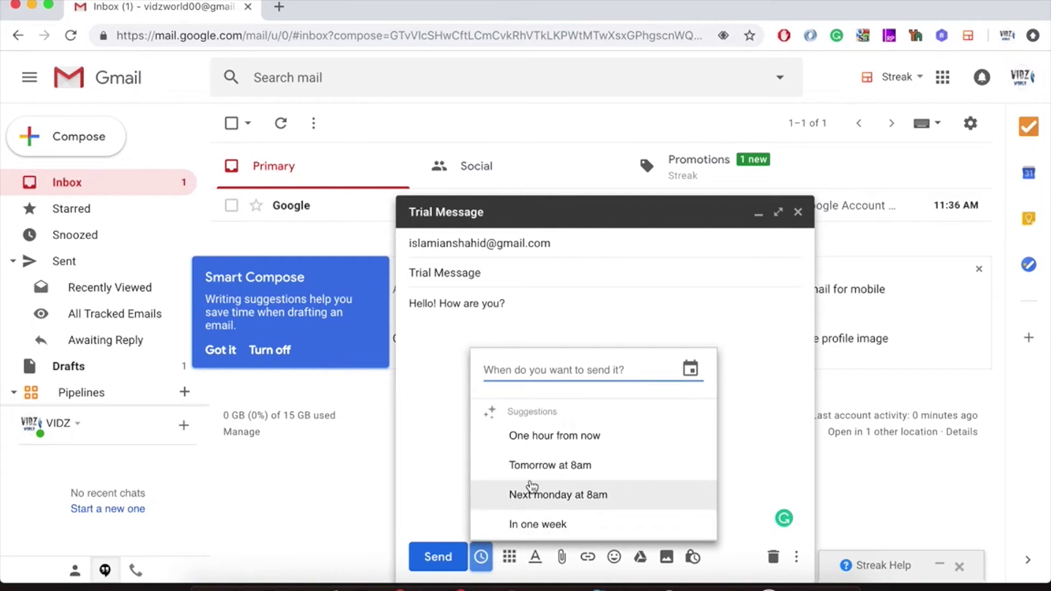
{"action": "left_click", "coordinate": [691, 370]}
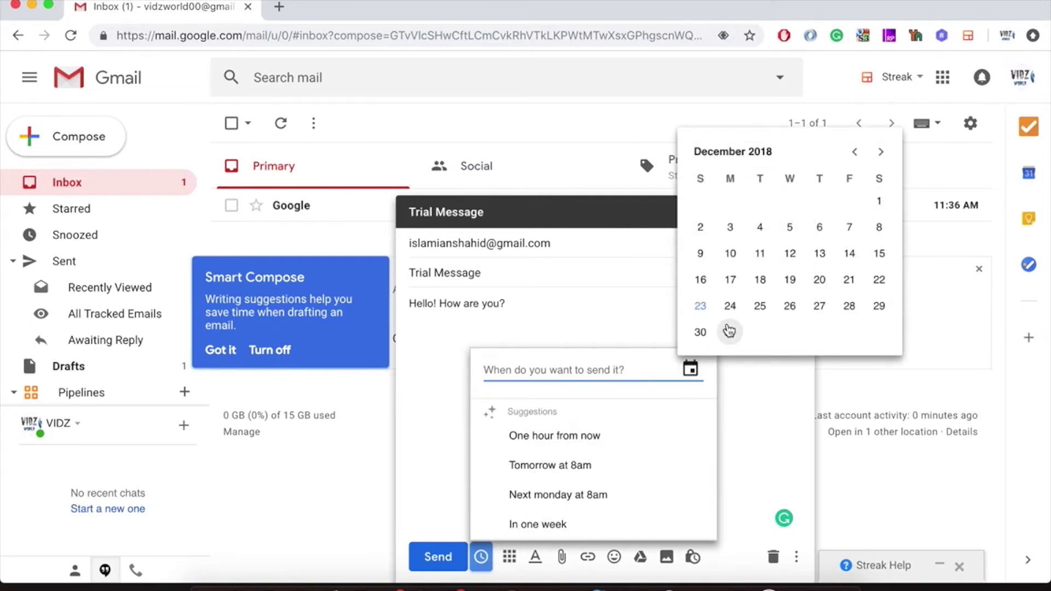
{"action": "left_click", "coordinate": [703, 308]}
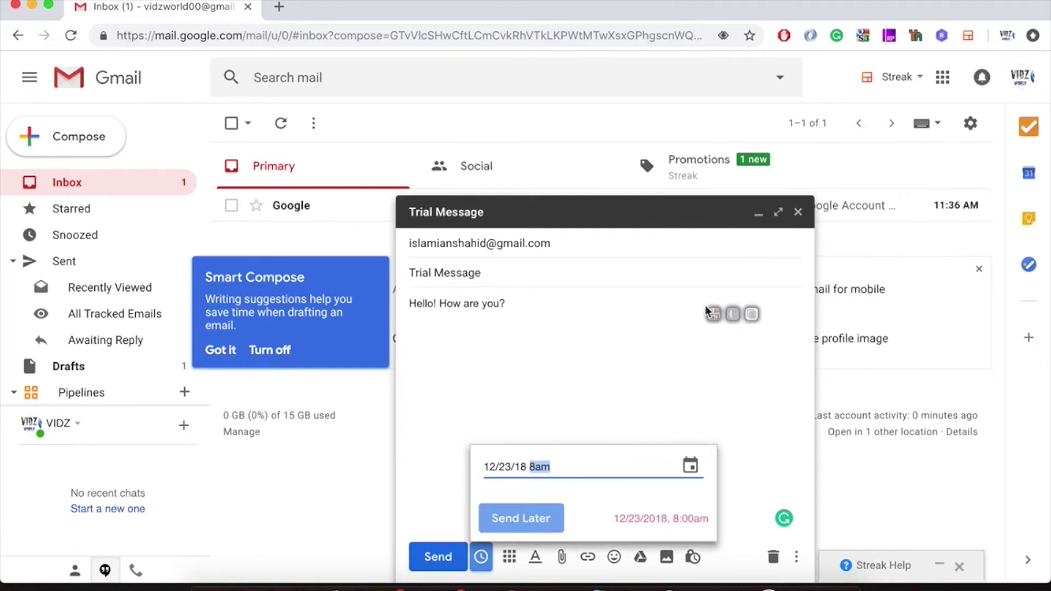
{"action": "left_click", "coordinate": [538, 466]}
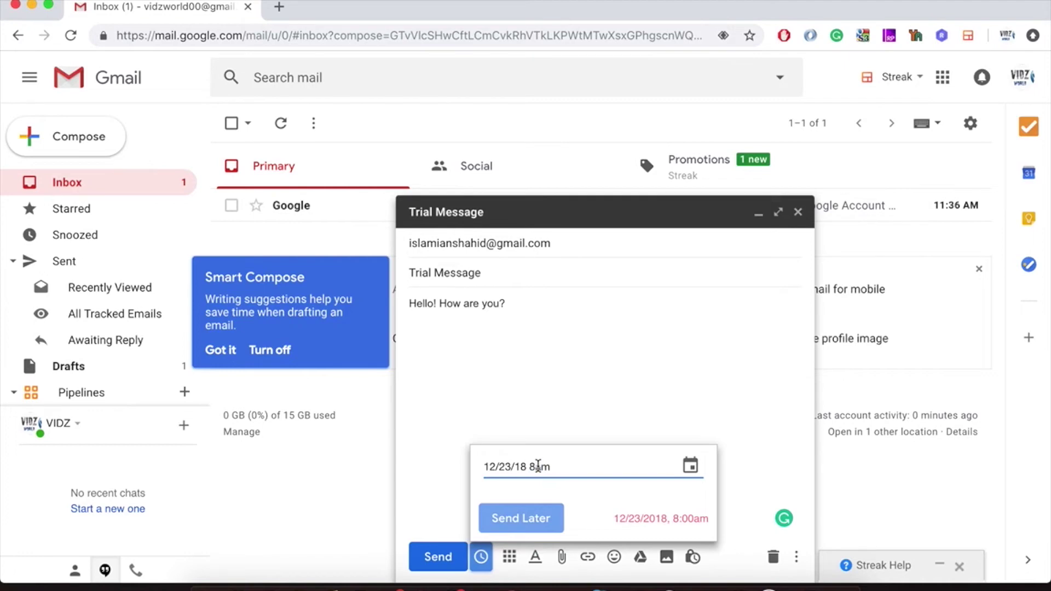
{"action": "key", "text": "BackSpace"}
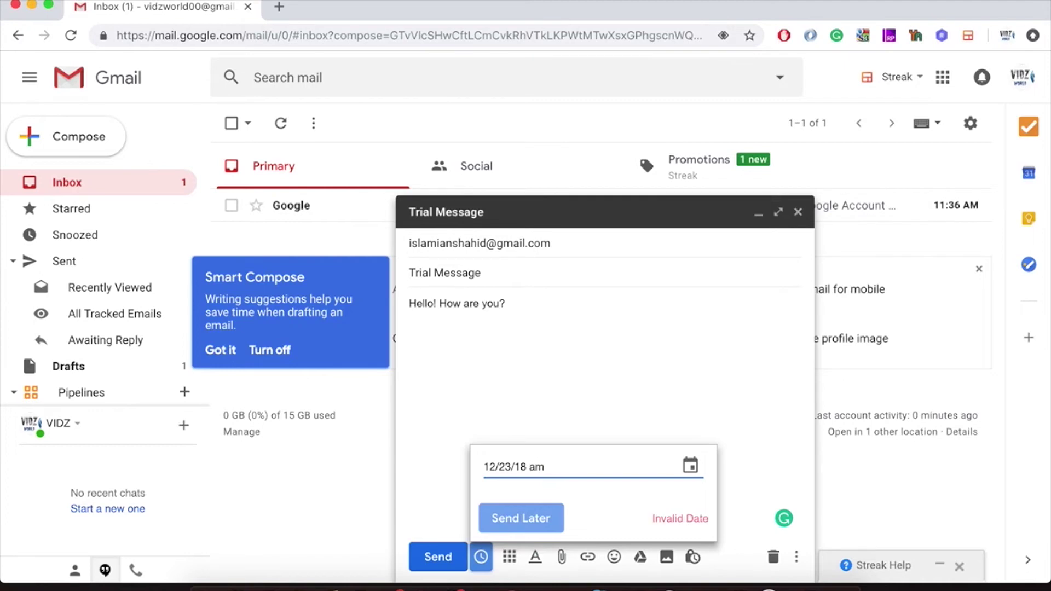
{"action": "type", "text": "12"}
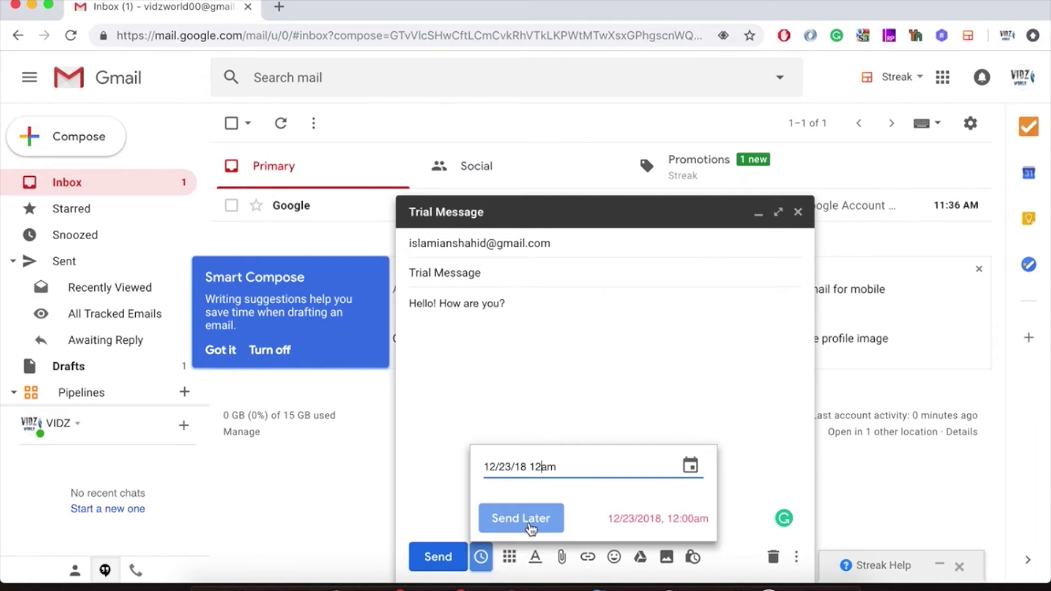
{"action": "key", "text": "BackSpace"}
{"action": "type", "text": "p"}
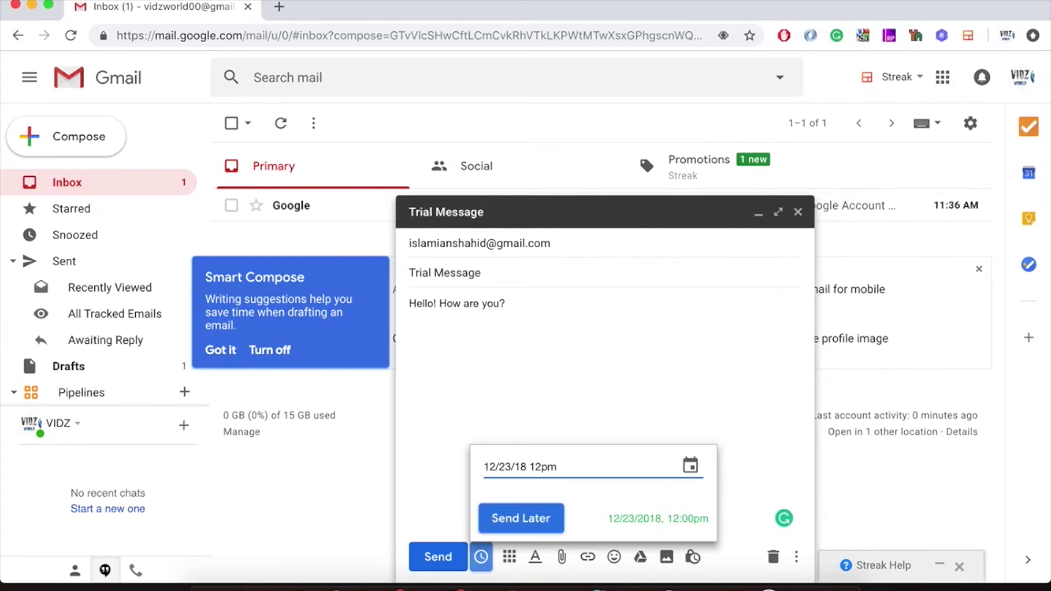
{"action": "left_click", "coordinate": [536, 518]}
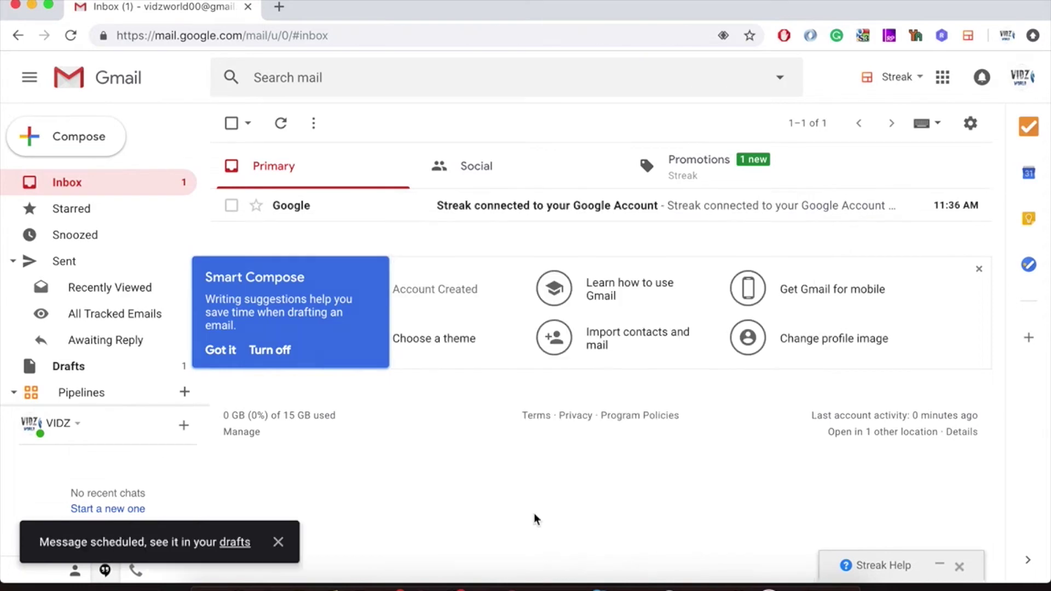
Check Drafts and Sent until the scheduled Trial Message shows as sent, ending on Sent.
{"action": "left_click", "coordinate": [241, 542]}
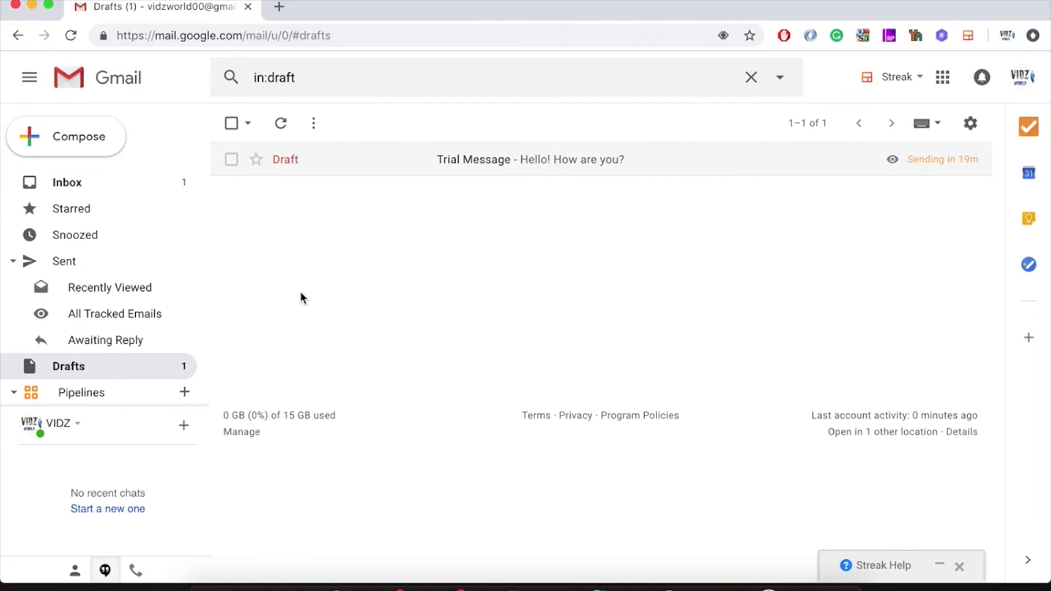
{"action": "left_click", "coordinate": [109, 258]}
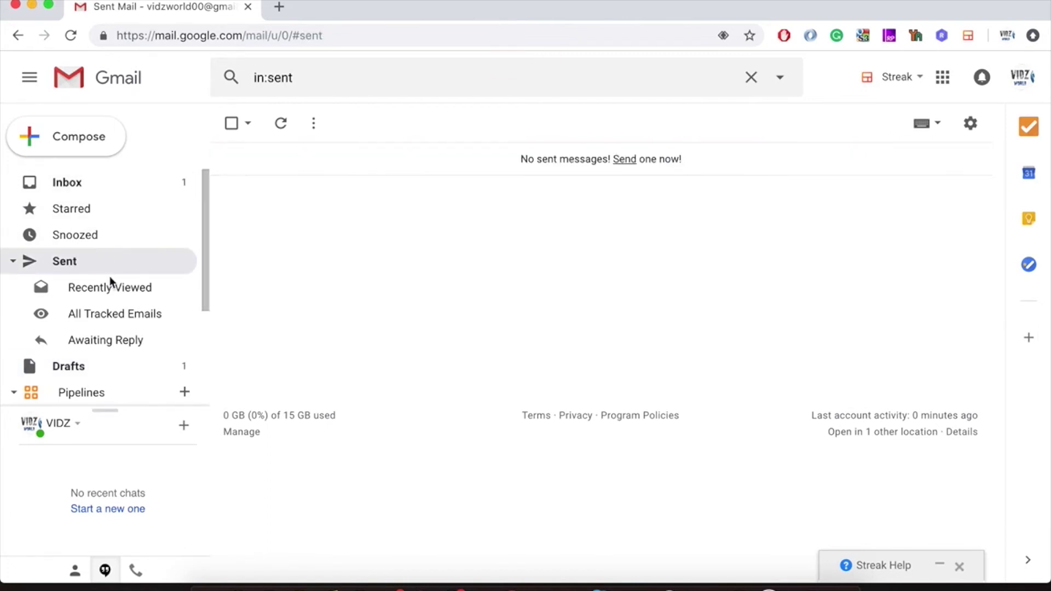
{"action": "left_click", "coordinate": [116, 367]}
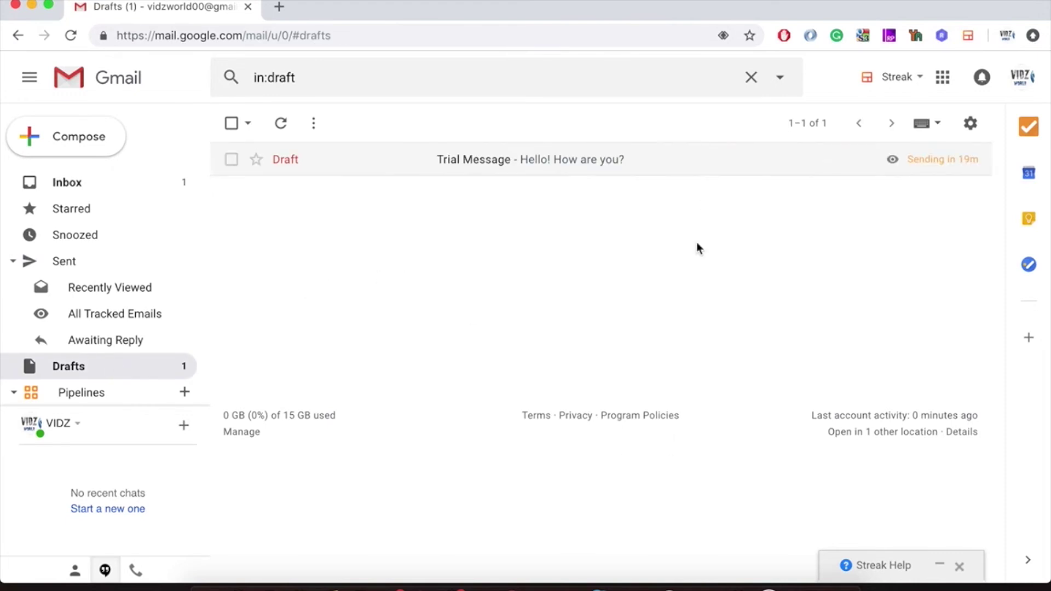
{"action": "left_click", "coordinate": [679, 1]}
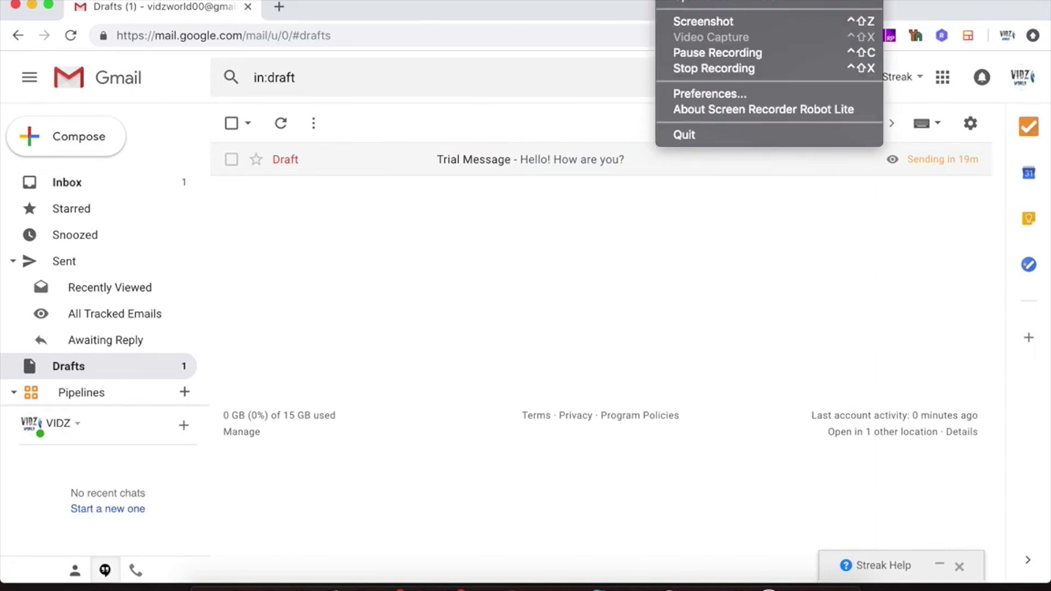
{"action": "left_click", "coordinate": [678, 52]}
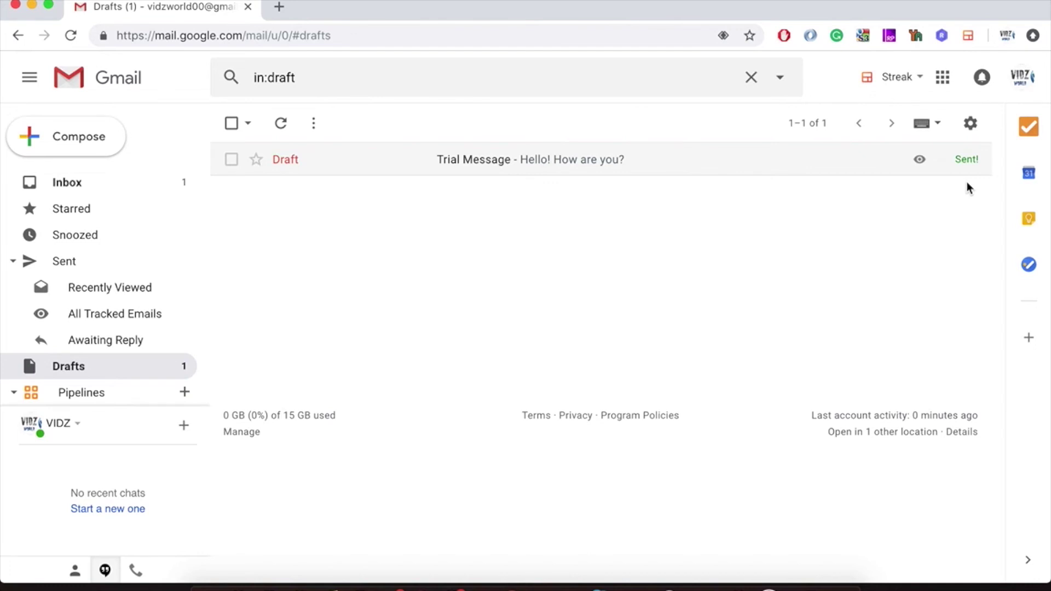
{"action": "left_click", "coordinate": [94, 266]}
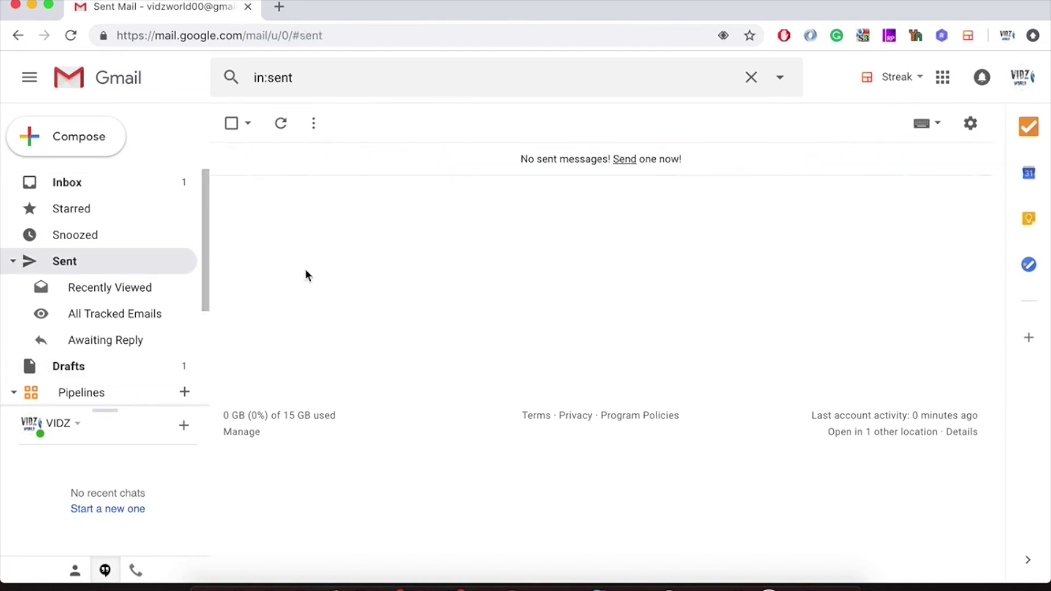
Enable Streak view notifications, dismiss the viewed alert, and open the sent Trial Message.
{"action": "left_click", "coordinate": [282, 127]}
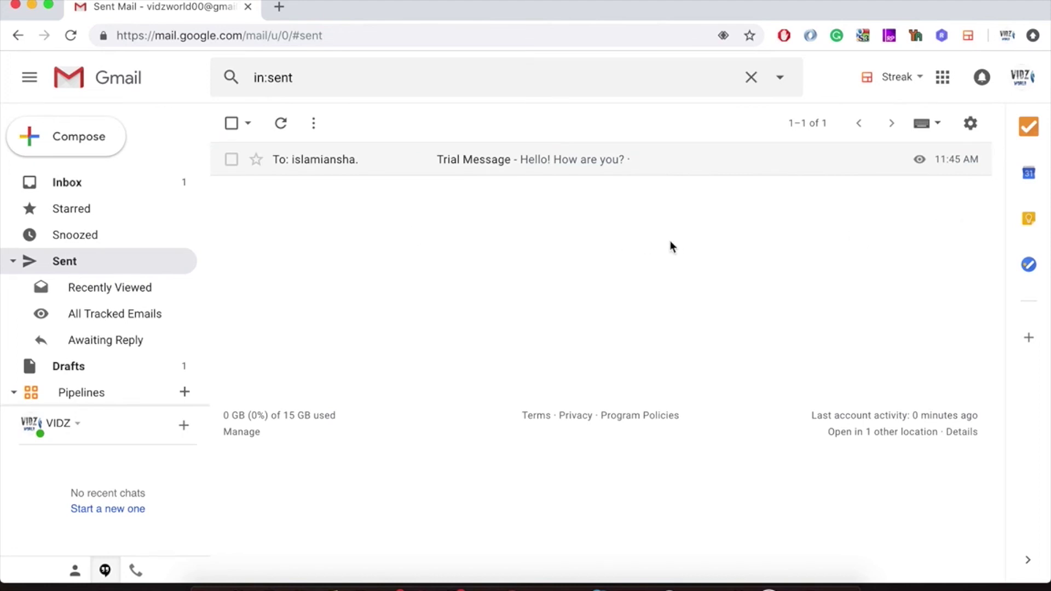
{"action": "left_click", "coordinate": [84, 181]}
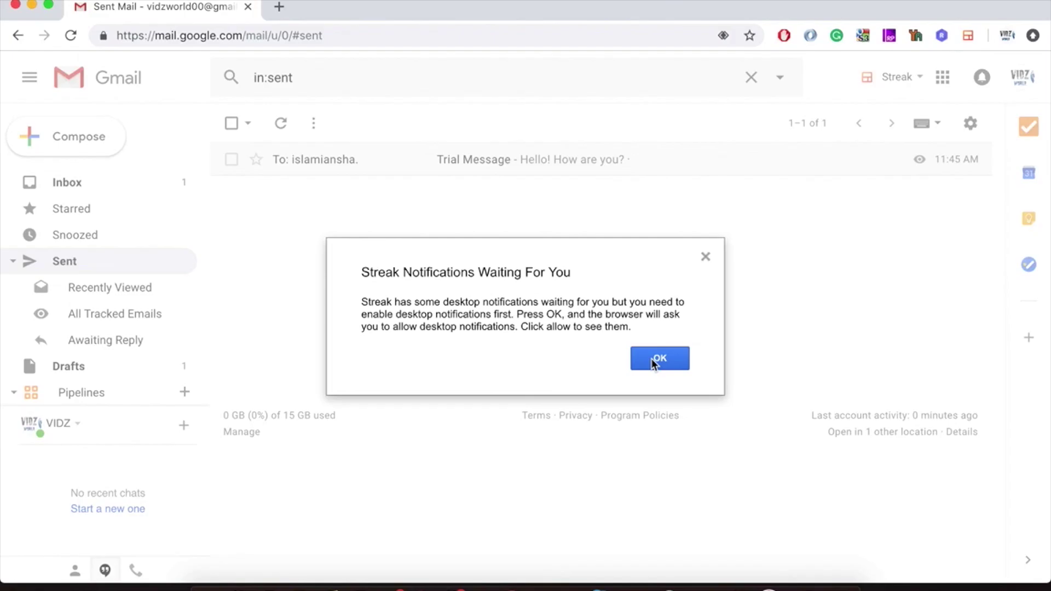
{"action": "left_click", "coordinate": [655, 359]}
{"action": "left_click", "coordinate": [305, 124]}
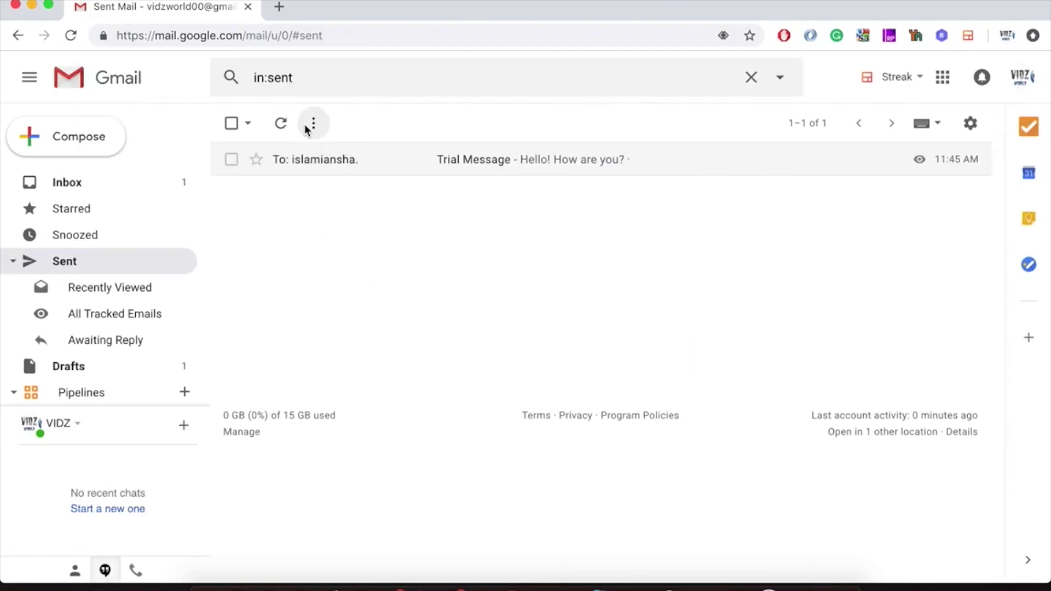
{"action": "mouse_move", "coordinate": [841, 44]}
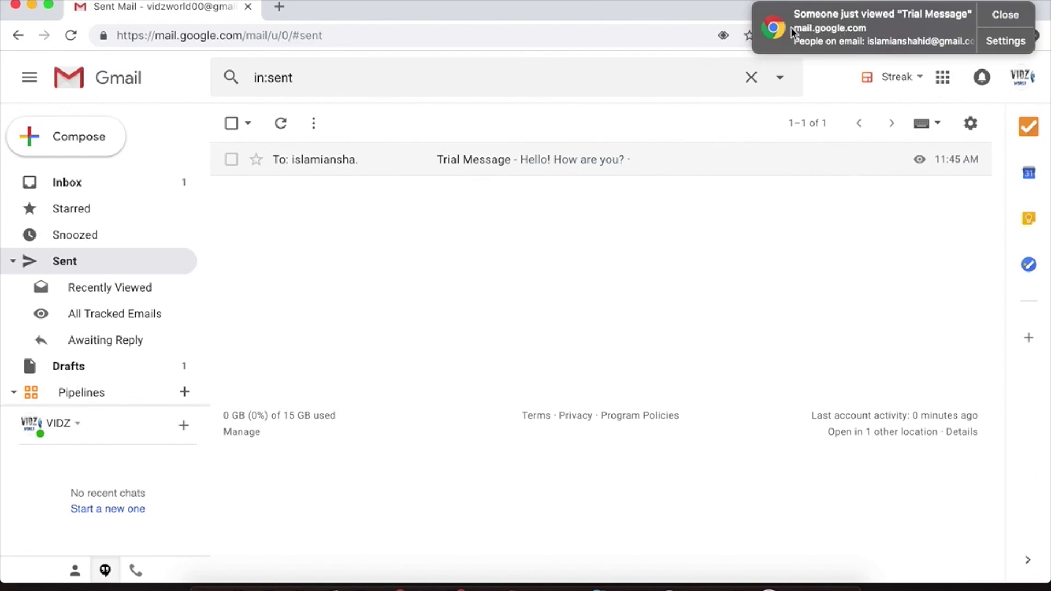
{"action": "left_click", "coordinate": [816, 34]}
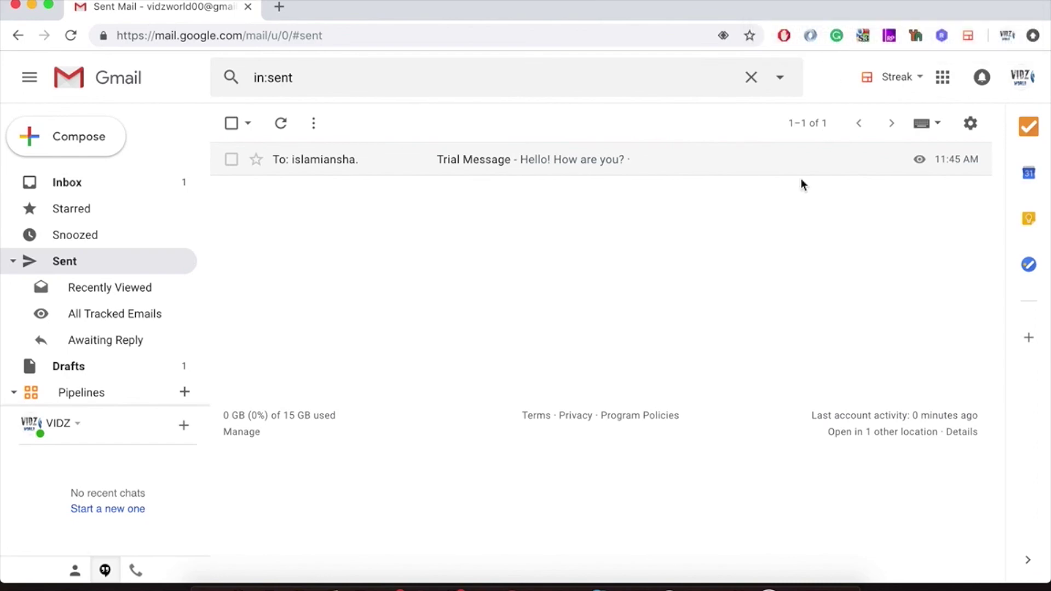
{"action": "left_click", "coordinate": [767, 174]}
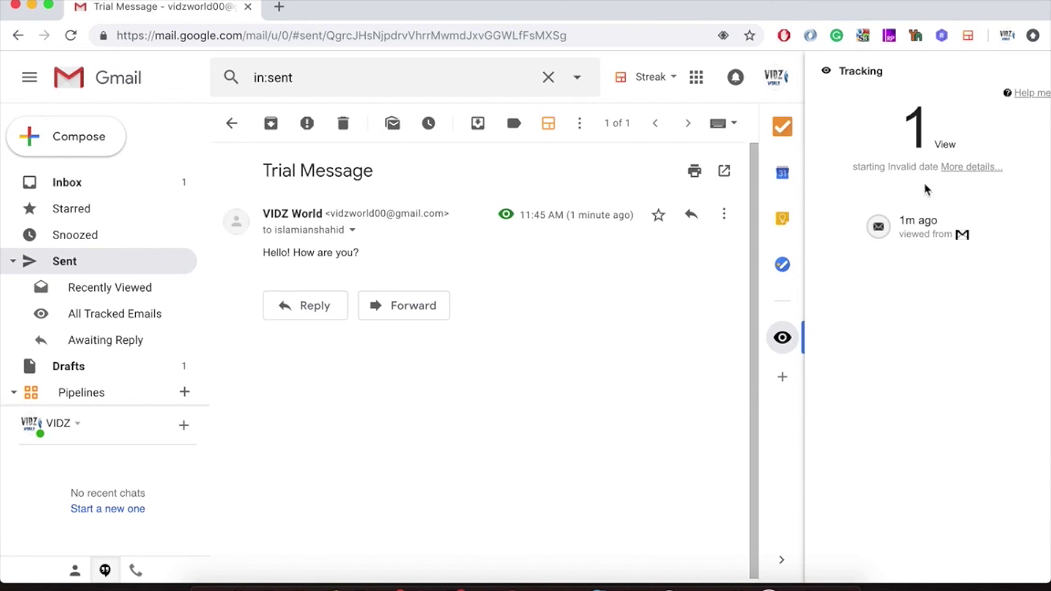
Review the Trial Message's detailed views chart and message-only tracking data, then return to Inbox.
{"action": "left_click", "coordinate": [966, 169]}
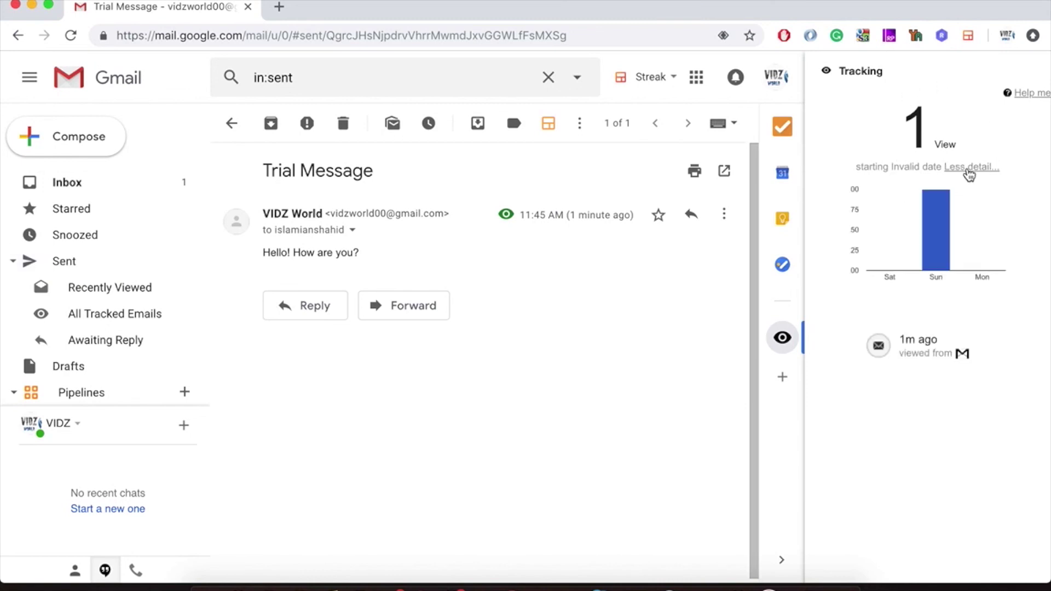
{"action": "mouse_move", "coordinate": [940, 213]}
{"action": "mouse_move", "coordinate": [963, 357]}
{"action": "left_click", "coordinate": [510, 223]}
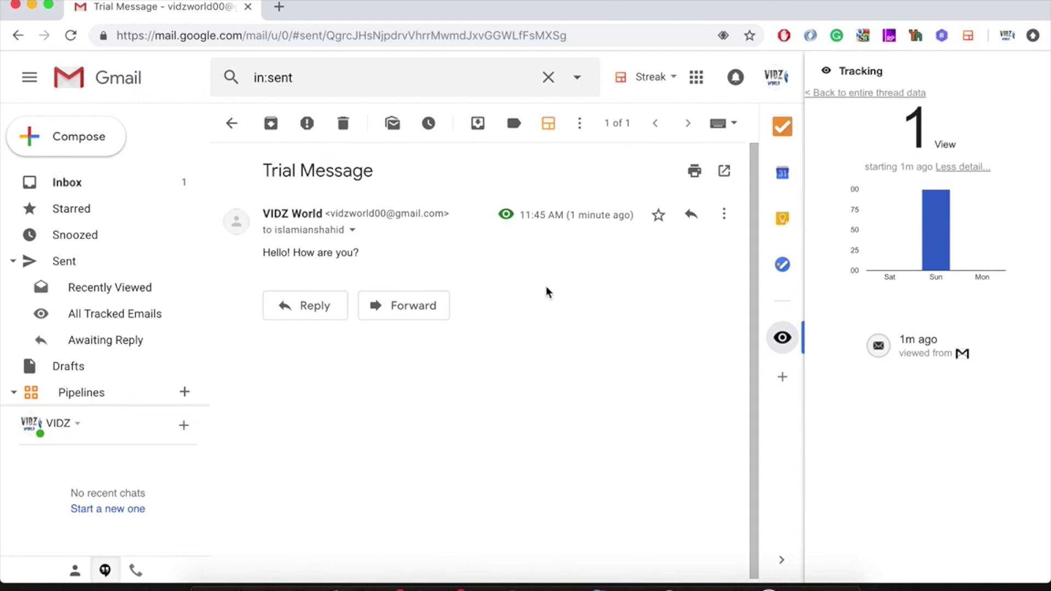
{"action": "left_click", "coordinate": [65, 181]}
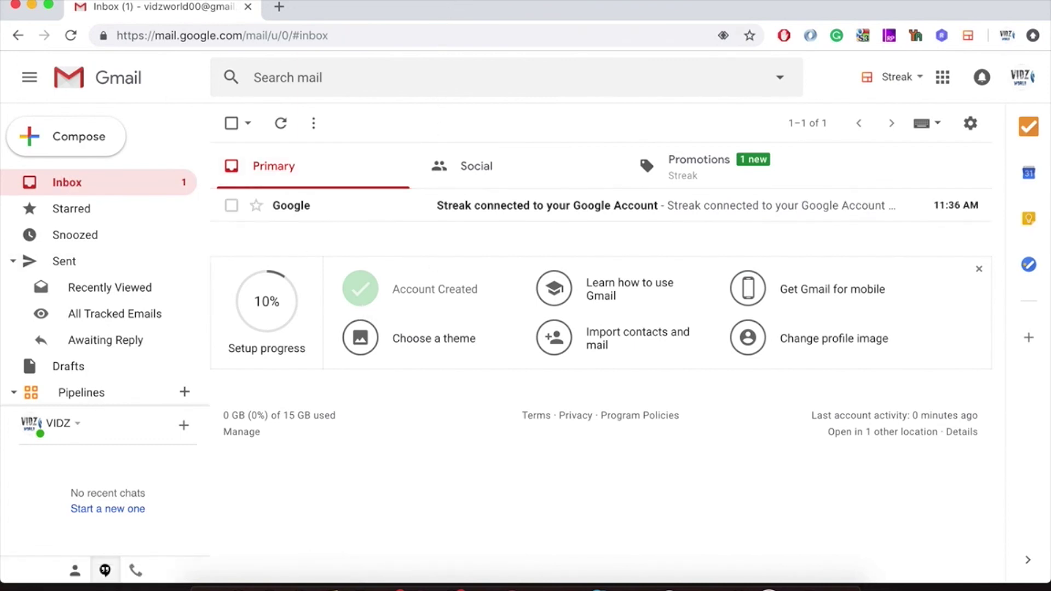
{"action": "left_click", "coordinate": [657, 6]}
{"action": "left_click", "coordinate": [675, 68]}
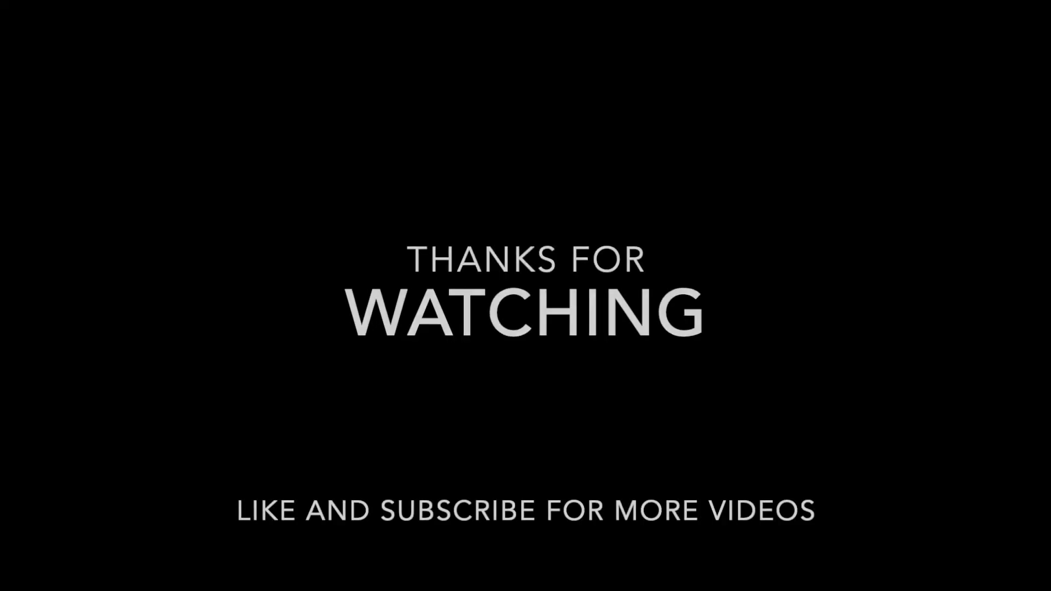